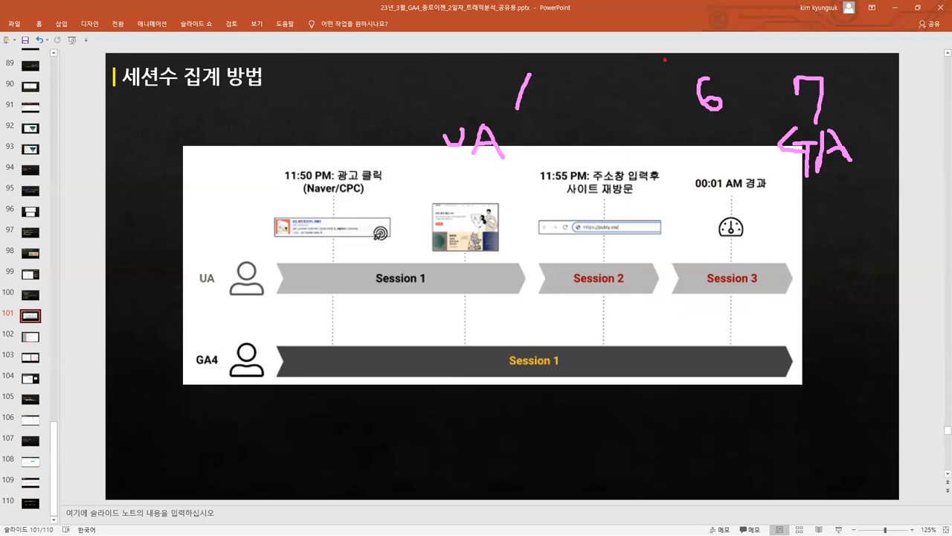
Mark the handwritten 6 and 7, the slide title and the UA and GA4 rows in red, and clear the annotations.
left_click_drag(611, 56, 726, 116)
mouse_move(772, 58)
left_mouse_down()
mouse_move(875, 108)
mouse_move(923, 109)
left_mouse_up()
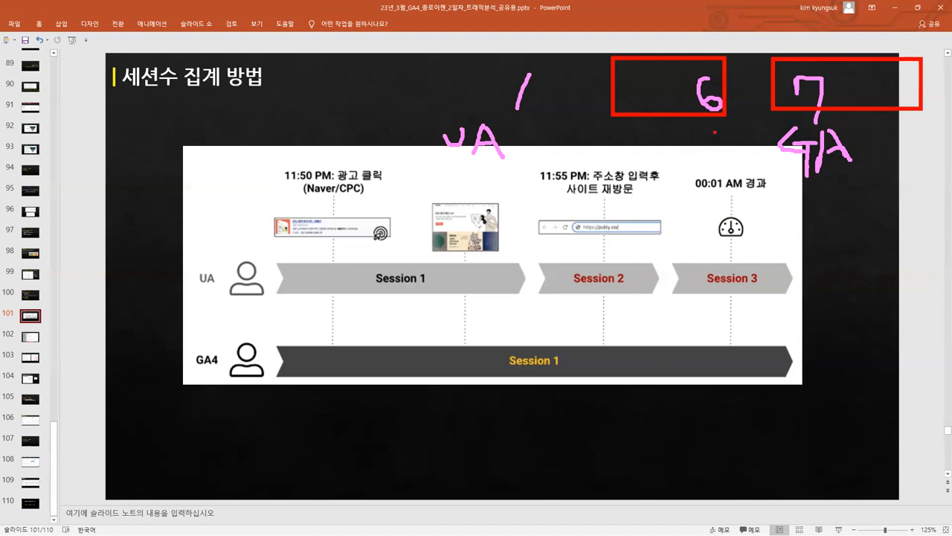
left_click_drag(611, 117, 901, 110)
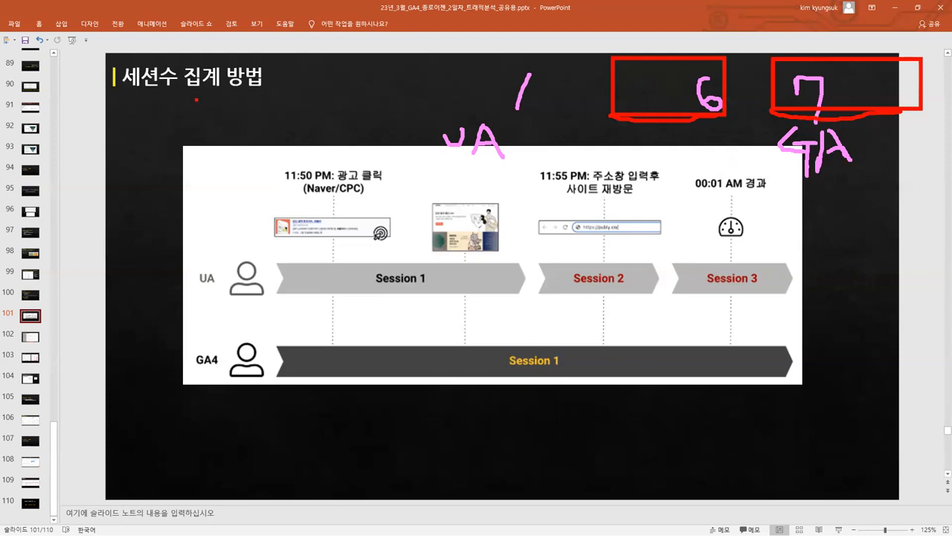
mouse_move(175, 104)
left_mouse_down()
mouse_move(110, 78)
mouse_move(200, 44)
mouse_move(187, 126)
left_mouse_up()
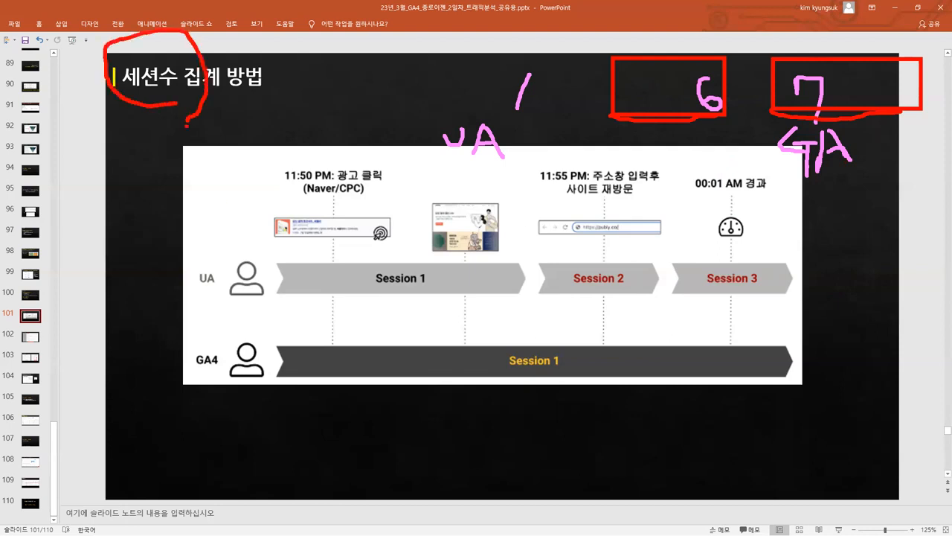
mouse_move(198, 257)
left_mouse_down()
mouse_move(172, 342)
mouse_move(205, 387)
left_mouse_up()
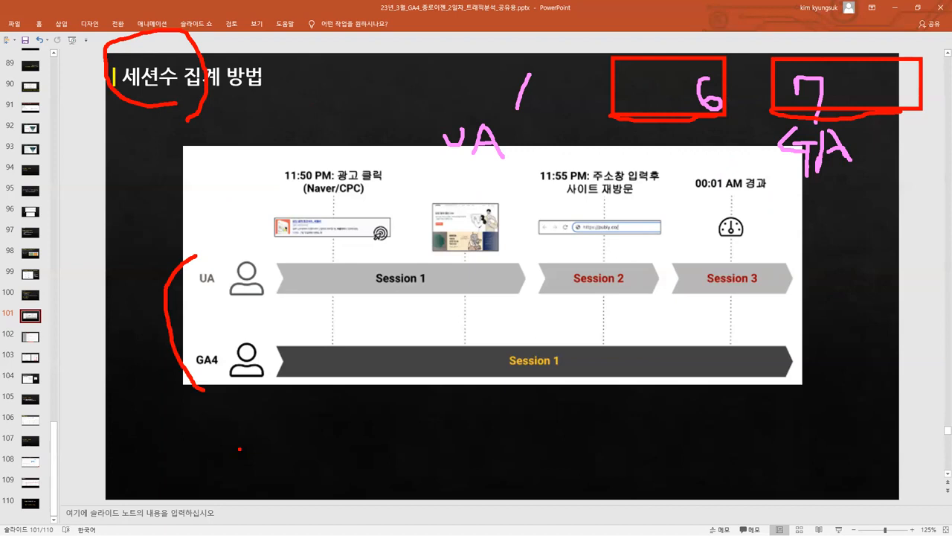
key("Escape")
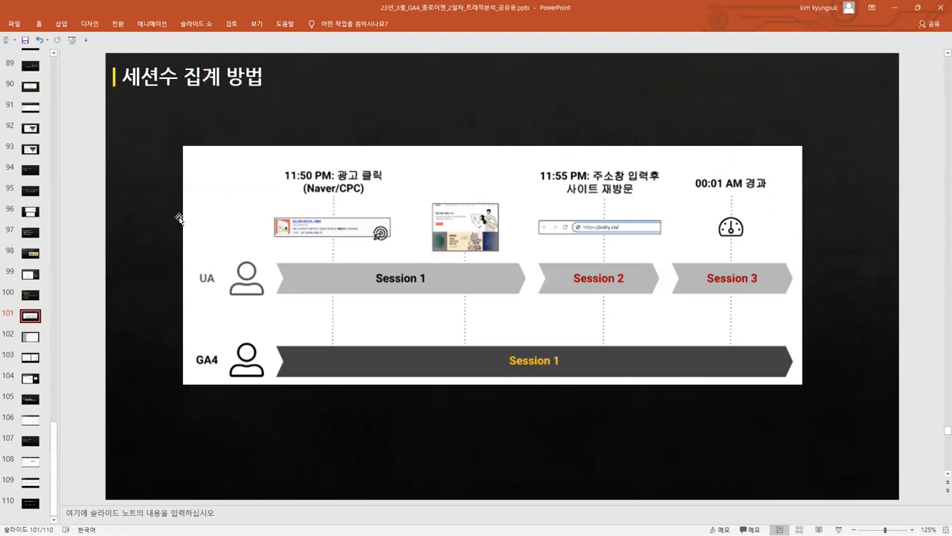
Revisit slide 100 on session counting, and advance past slide 101 to slide 102 on adjusting the session timeout.
left_click(29, 289)
left_click(36, 298)
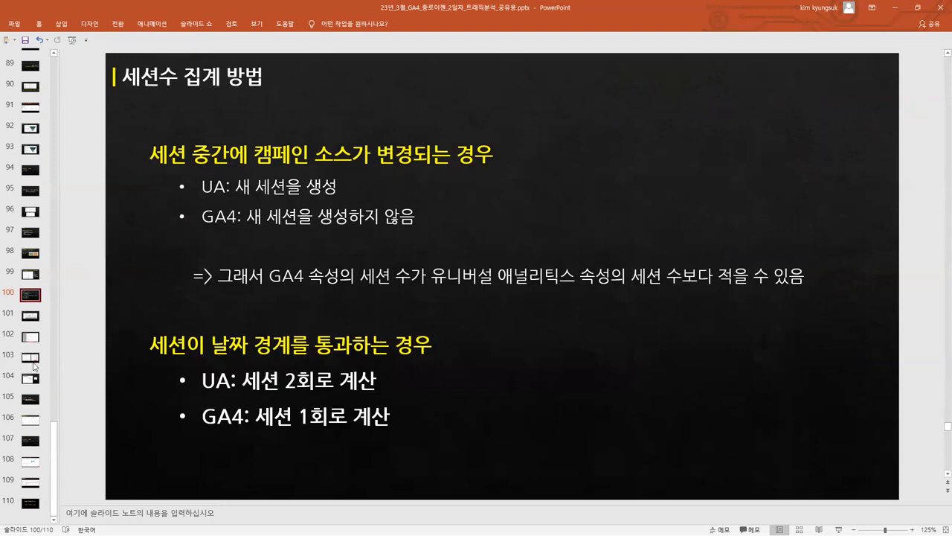
left_click(33, 315)
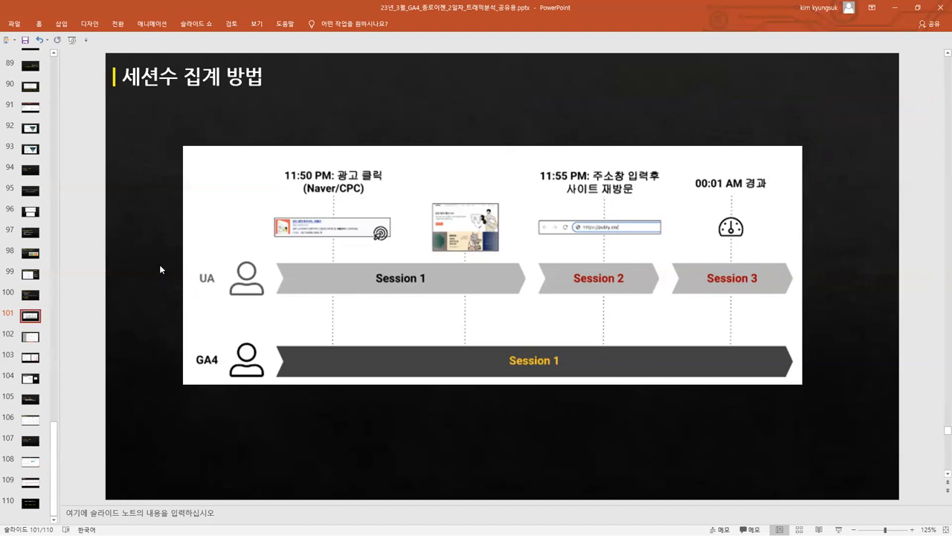
scroll(159, 268, "down", 1)
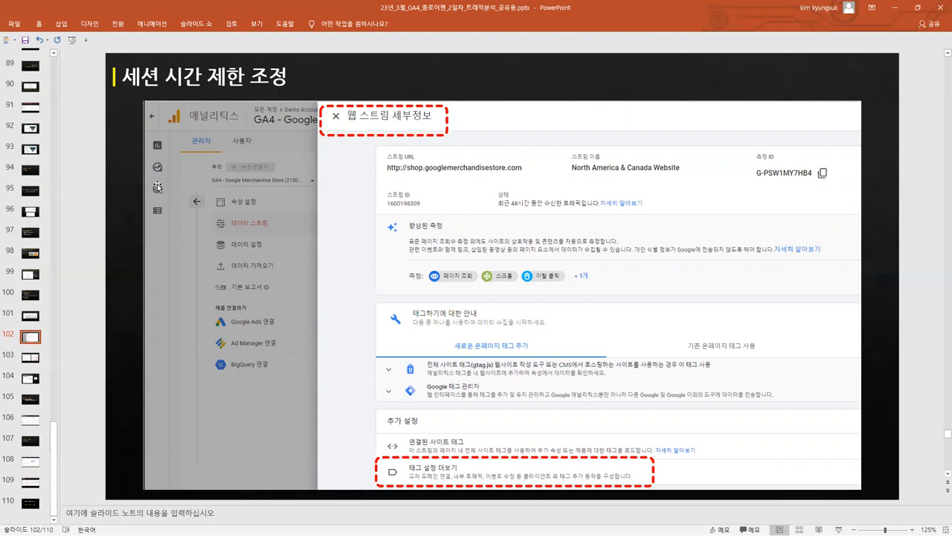
Handwrite 30, 3h and 2h in red down the session timeout slide, and underline the 30.
mouse_move(633, 83)
left_mouse_down()
mouse_move(643, 113)
mouse_move(638, 156)
left_mouse_up()
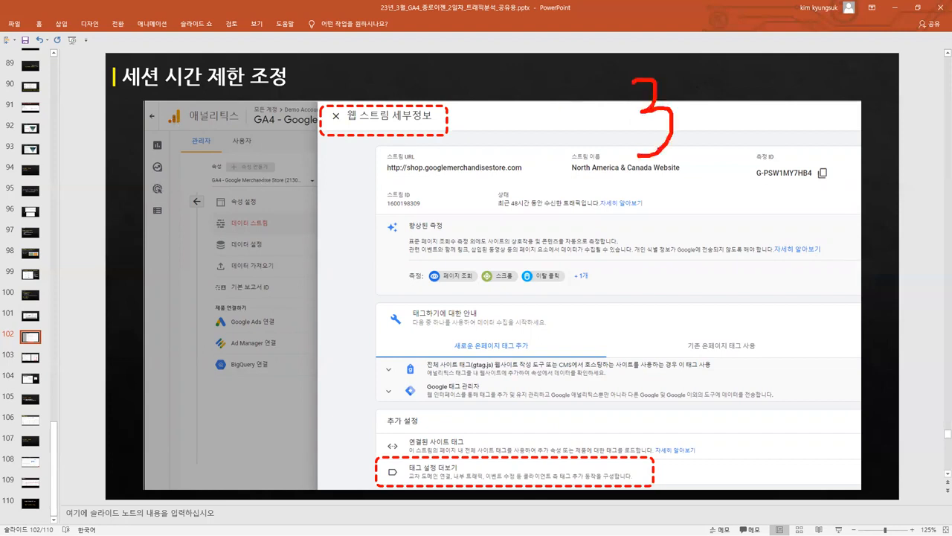
mouse_move(698, 74)
left_mouse_down()
mouse_move(703, 143)
mouse_move(705, 70)
left_mouse_up()
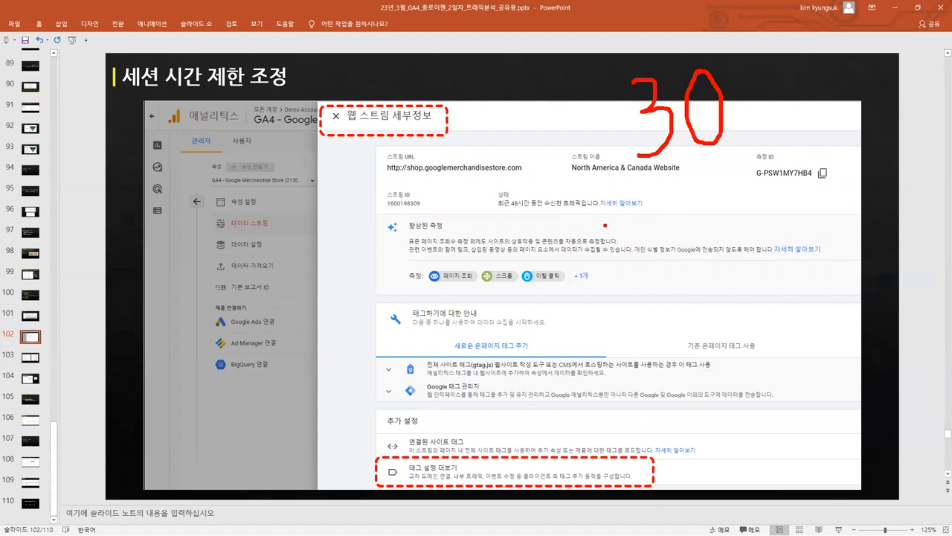
mouse_move(605, 225)
left_mouse_down()
mouse_move(627, 233)
mouse_move(621, 278)
left_mouse_up()
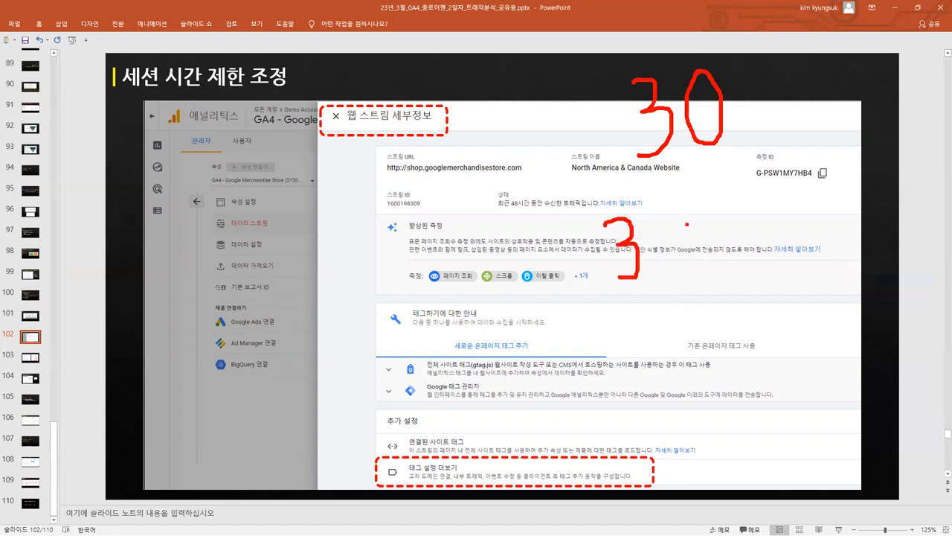
mouse_move(653, 218)
left_mouse_down()
mouse_move(656, 271)
mouse_move(665, 239)
mouse_move(682, 277)
left_mouse_up()
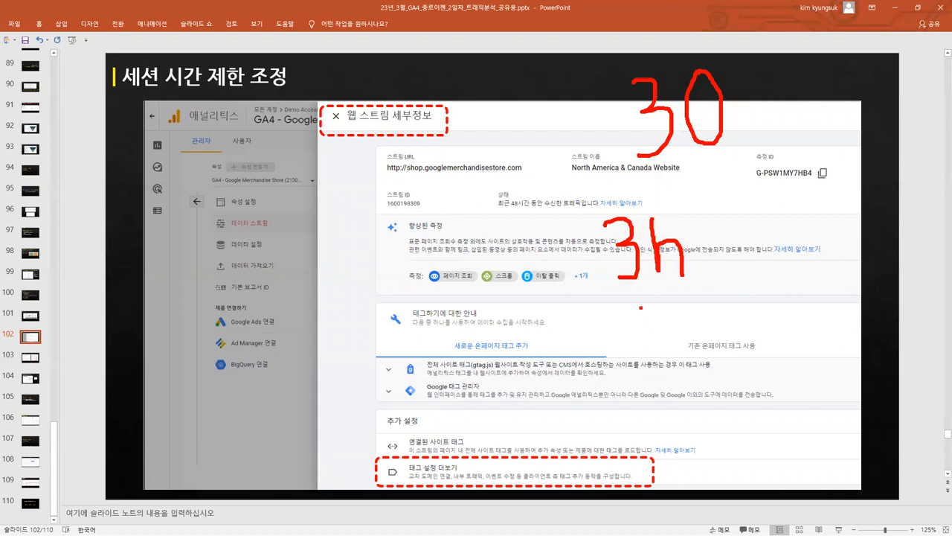
mouse_move(627, 323)
left_mouse_down()
mouse_move(653, 320)
mouse_move(641, 361)
mouse_move(658, 361)
left_mouse_up()
mouse_move(666, 299)
left_mouse_down()
mouse_move(666, 361)
mouse_move(674, 332)
mouse_move(689, 363)
left_mouse_up()
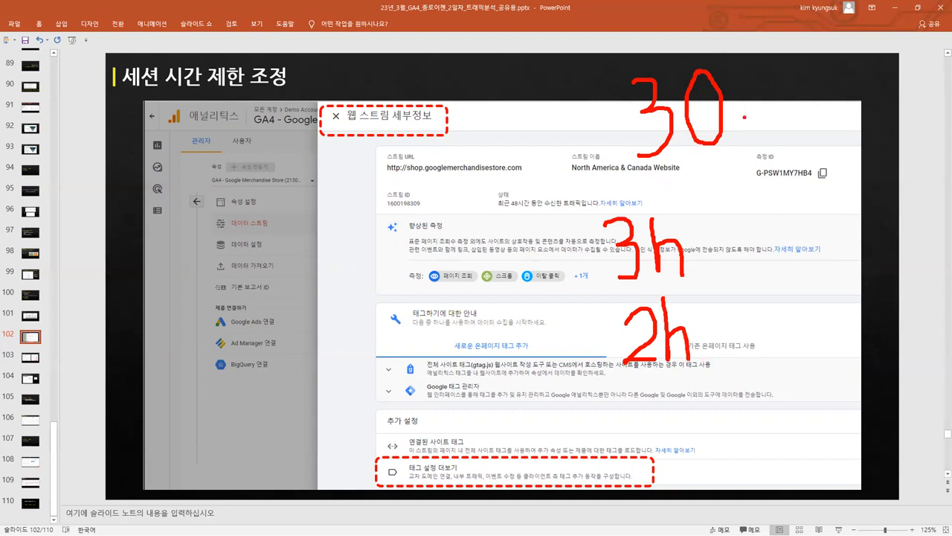
left_click_drag(635, 177, 726, 158)
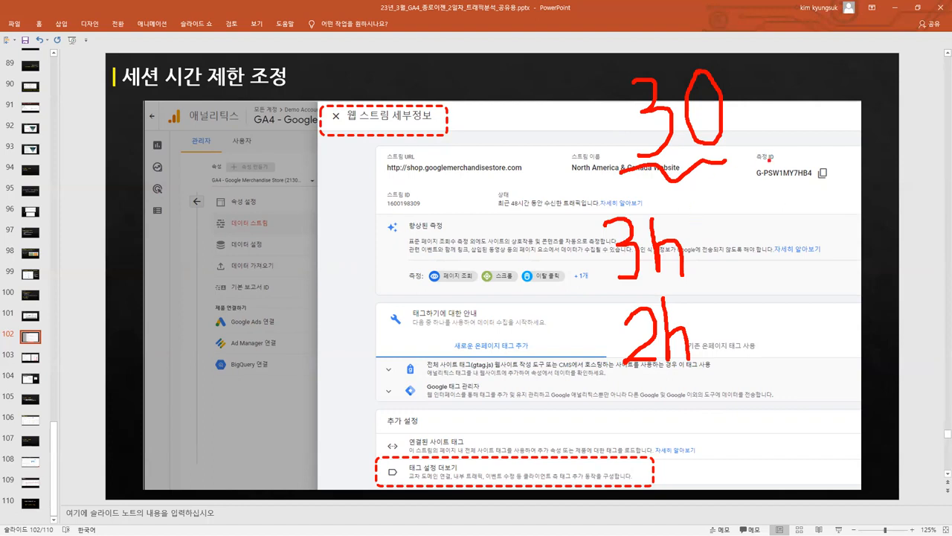
Write 1+1+1 beside the 30, 1+1+1+1 beside 3h and a circled 1+1 beside 2h in red.
mouse_move(771, 116)
left_mouse_down()
mouse_move(778, 142)
mouse_move(829, 140)
mouse_move(808, 141)
mouse_move(808, 159)
left_mouse_up()
mouse_move(860, 123)
left_mouse_down()
mouse_move(860, 149)
mouse_move(892, 135)
mouse_move(884, 151)
left_mouse_up()
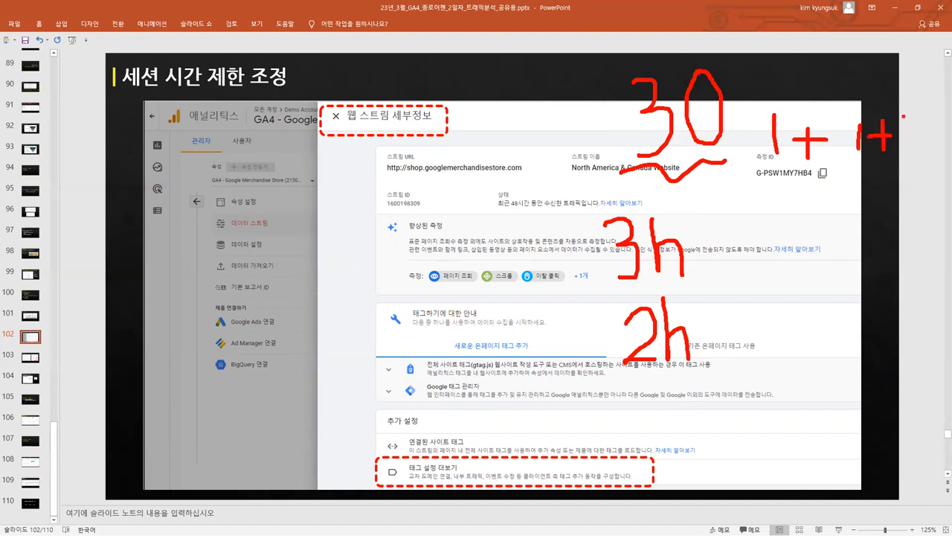
left_click_drag(904, 116, 902, 149)
mouse_move(732, 227)
left_mouse_down()
mouse_move(736, 261)
mouse_move(764, 239)
left_mouse_up()
left_click_drag(753, 234, 753, 258)
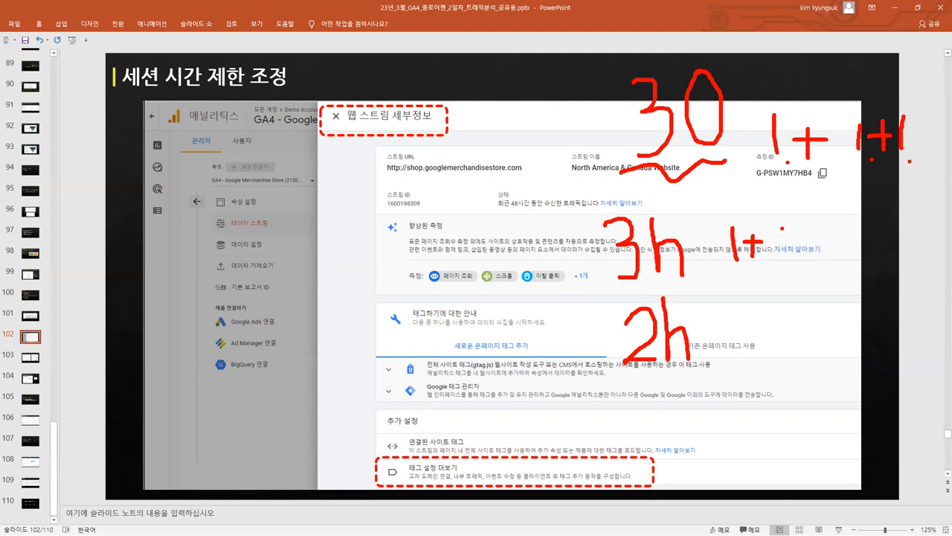
mouse_move(776, 237)
left_mouse_down()
mouse_move(776, 259)
mouse_move(808, 249)
mouse_move(792, 248)
mouse_move(793, 257)
left_mouse_up()
mouse_move(817, 227)
left_mouse_down()
mouse_move(818, 267)
mouse_move(852, 246)
mouse_move(848, 257)
mouse_move(862, 267)
left_mouse_up()
mouse_move(794, 346)
left_mouse_down()
mouse_move(726, 329)
mouse_move(831, 287)
mouse_move(869, 342)
mouse_move(774, 356)
mouse_move(741, 347)
left_mouse_up()
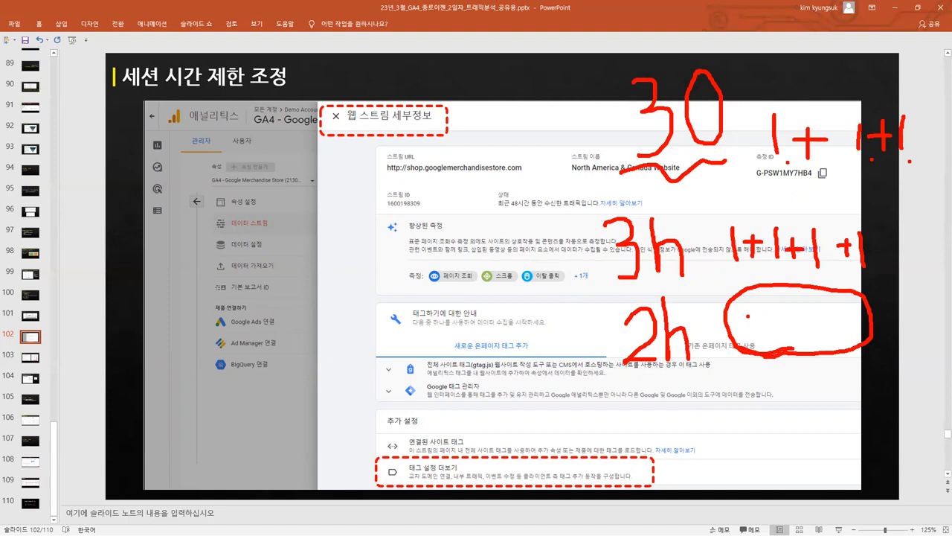
mouse_move(749, 311)
left_mouse_down()
mouse_move(751, 340)
mouse_move(787, 323)
mouse_move(777, 331)
mouse_move(801, 337)
left_mouse_up()
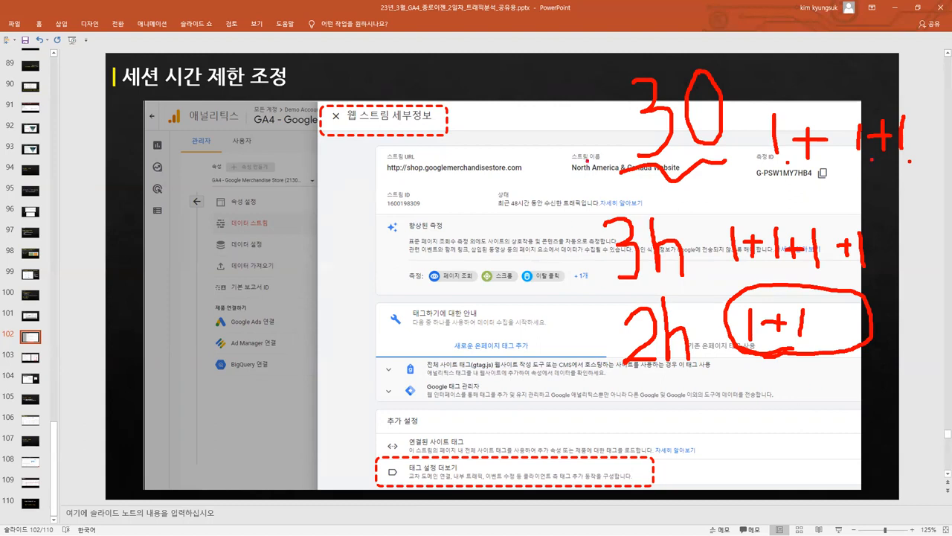
Mark the slide title, the 30, the 3h/2h pair and the 1+1+1+1 sum in red, and clear all annotations.
mouse_move(187, 98)
left_mouse_down()
mouse_move(126, 100)
mouse_move(110, 61)
mouse_move(177, 48)
mouse_move(194, 68)
mouse_move(199, 95)
mouse_move(188, 102)
left_mouse_up()
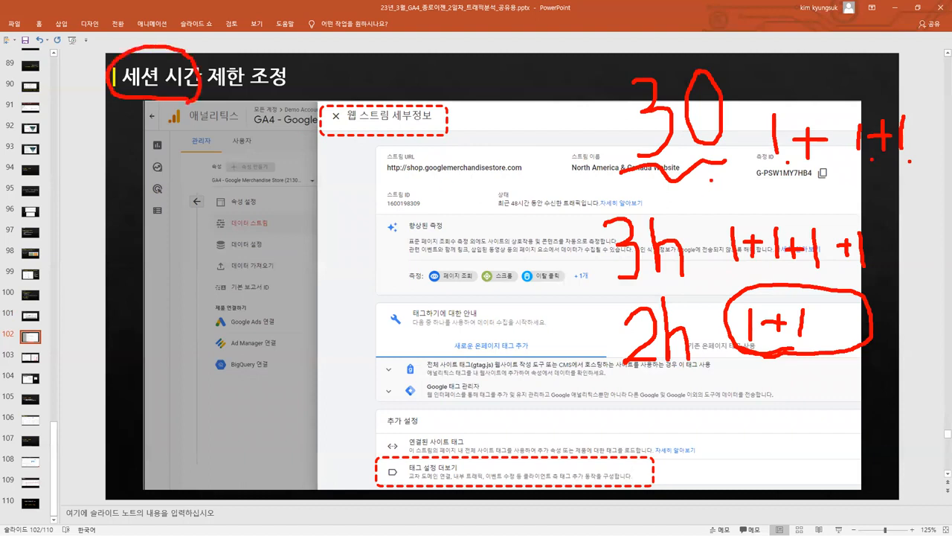
left_click_drag(614, 57, 664, 38)
mouse_move(587, 202)
left_mouse_down()
mouse_move(575, 252)
mouse_move(599, 353)
left_mouse_up()
mouse_move(768, 276)
left_mouse_down()
mouse_move(745, 277)
mouse_move(711, 245)
mouse_move(758, 202)
mouse_move(875, 205)
mouse_move(898, 252)
mouse_move(863, 281)
mouse_move(767, 276)
left_mouse_up()
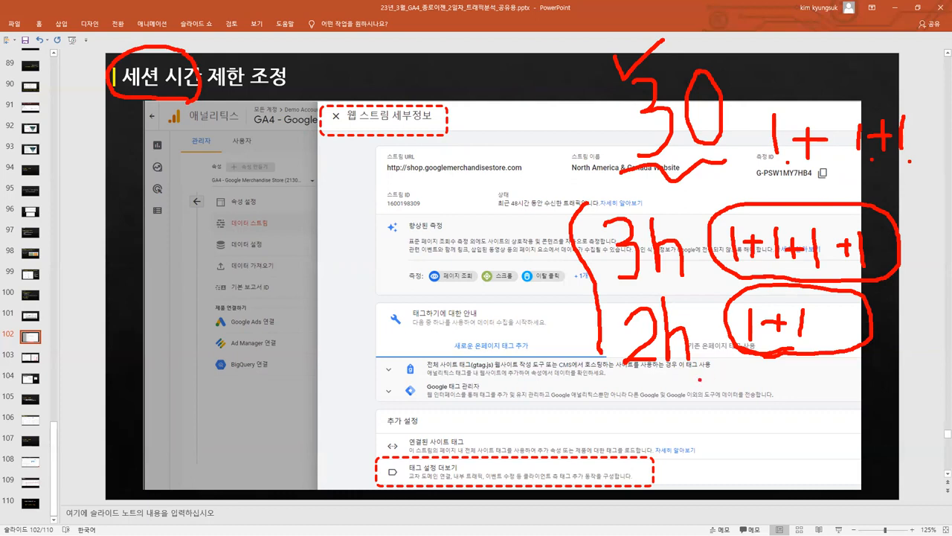
key("Escape")
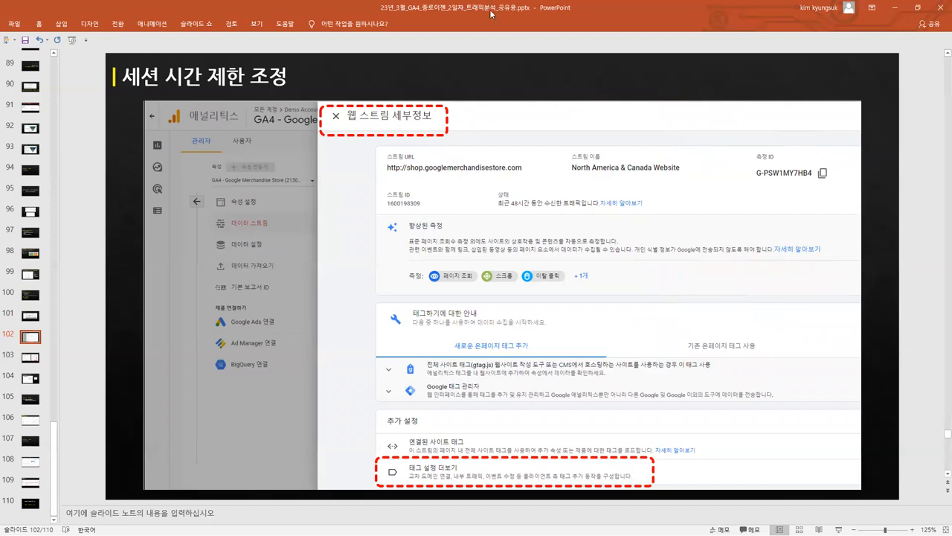
Switch to Google Analytics in the browser and open the data streams (데이터 스트림) of the Google Merchandise Store property.
key("alt+Tab")
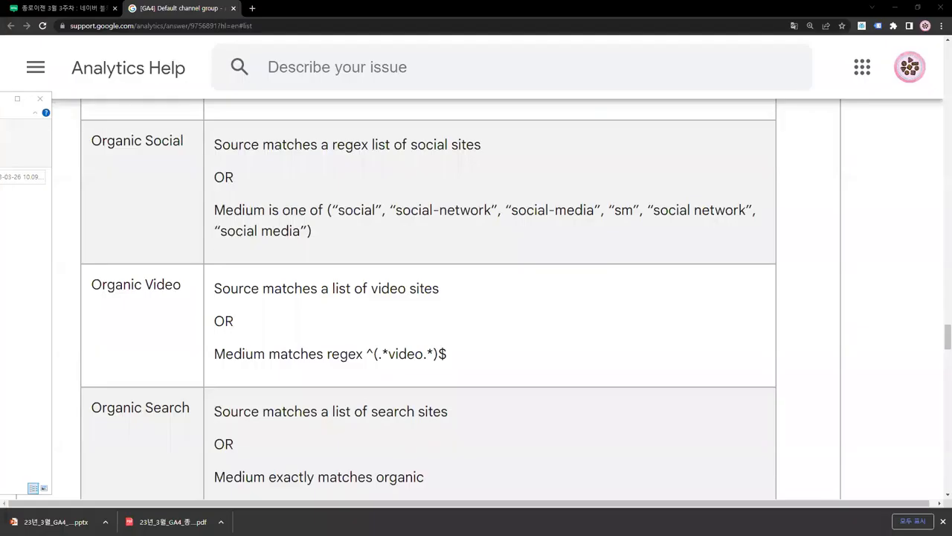
key("alt+Tab")
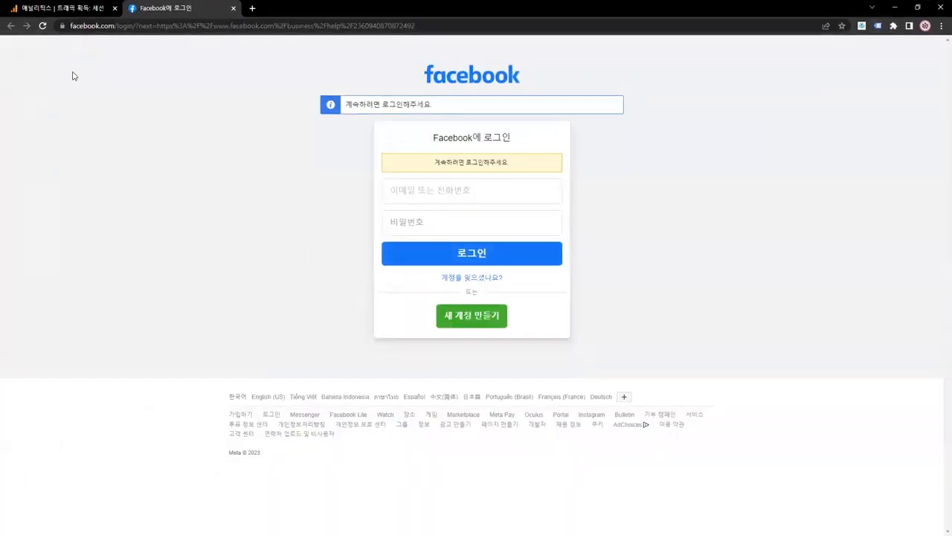
left_click(84, 13)
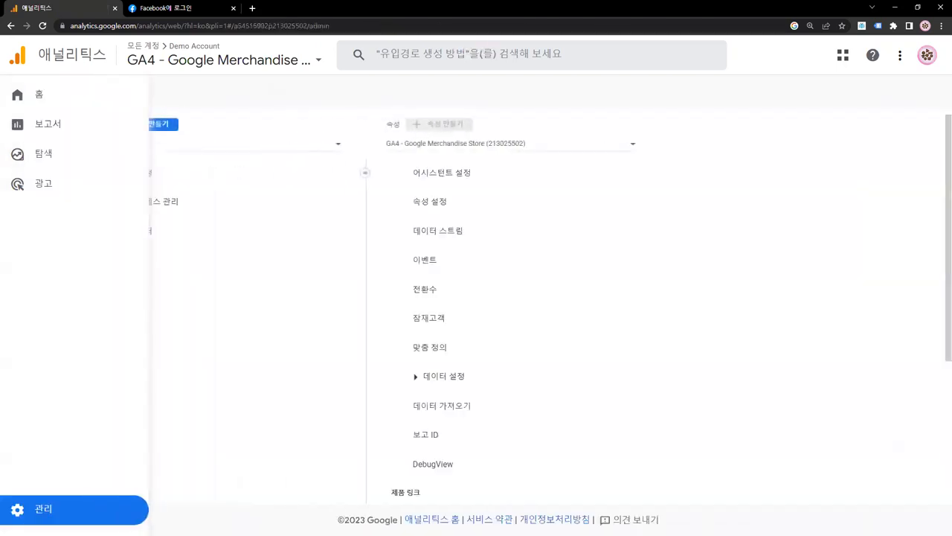
left_click(415, 238)
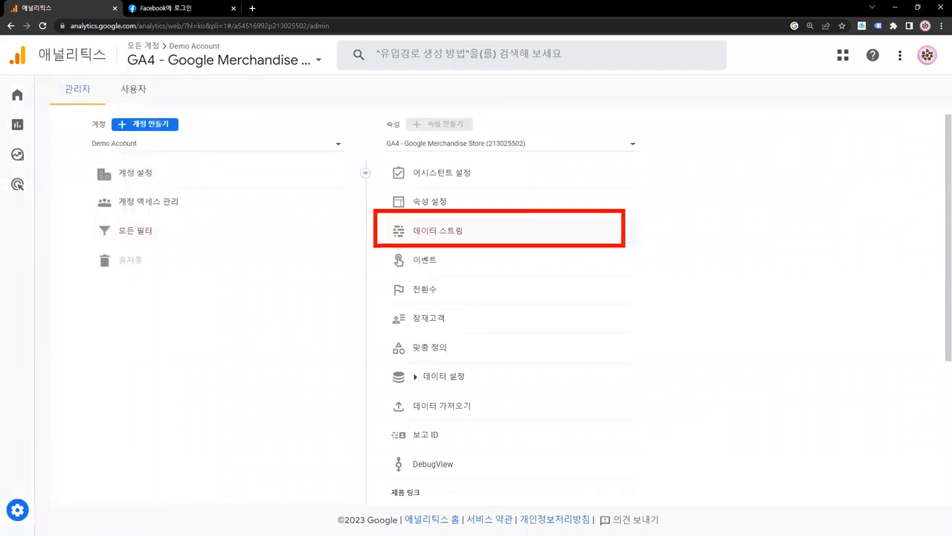
left_click(409, 231)
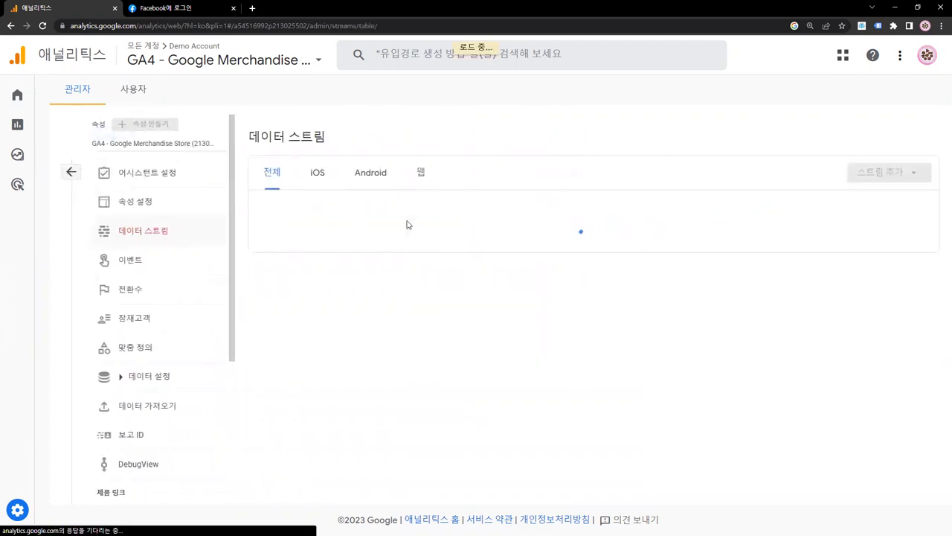
Open the web stream details of the North America & Canada Website data stream.
left_click_drag(409, 223, 396, 288)
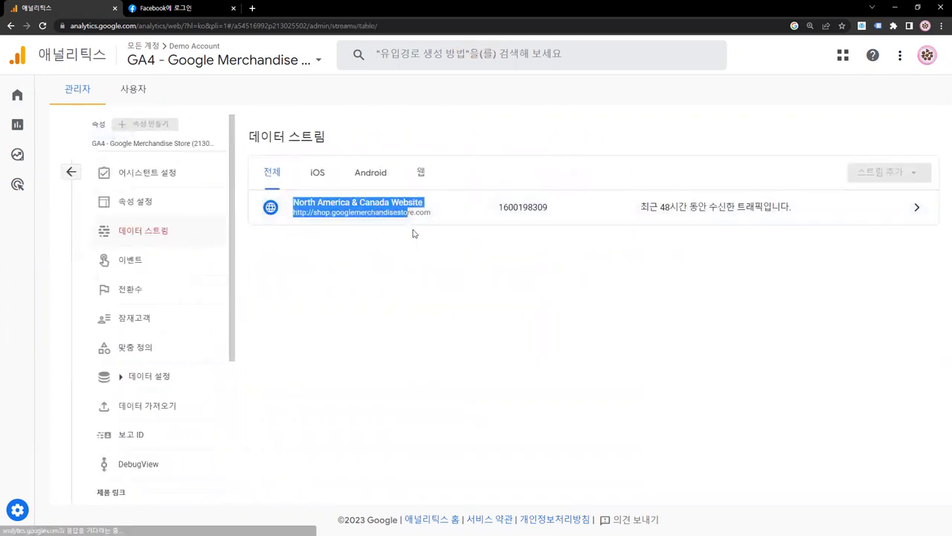
left_click(406, 281)
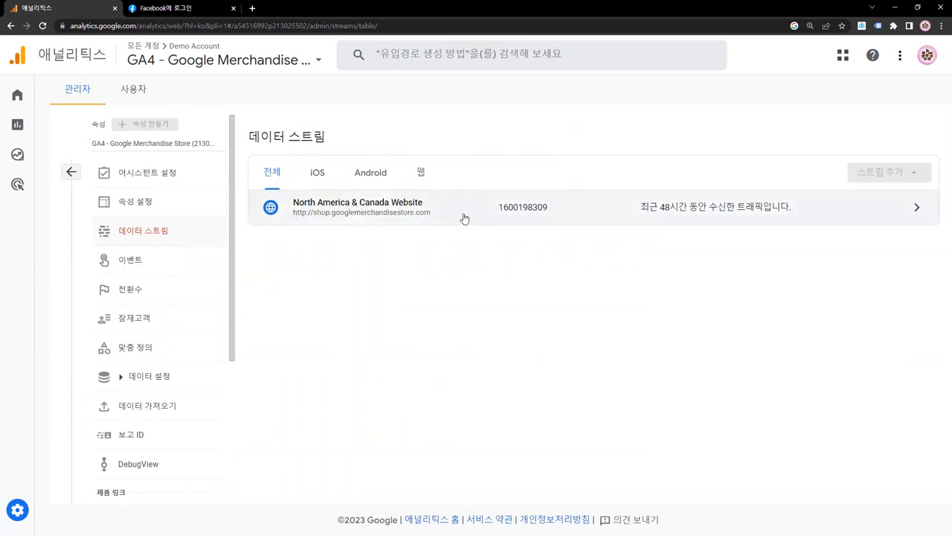
left_click(465, 218)
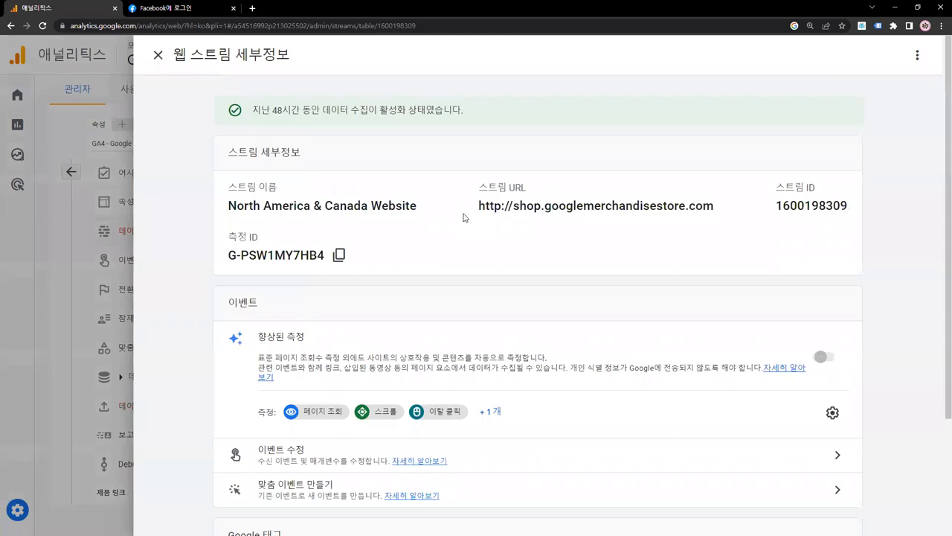
Review the stream details and open 태그 설정 구성 for the stream's Google tag.
scroll(463, 217, "down", 2)
scroll(463, 213, "up", 2)
scroll(463, 214, "down", 2)
scroll(463, 214, "up", 2)
left_click_drag(316, 243, 253, 232)
left_click(200, 247)
scroll(348, 246, "down", 2)
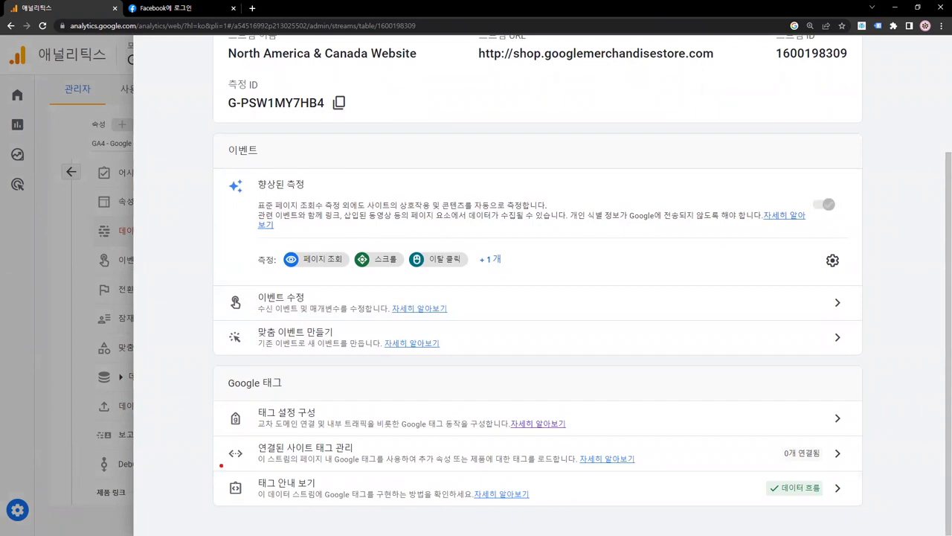
left_click_drag(219, 390, 836, 435)
scroll(606, 419, "up", 1)
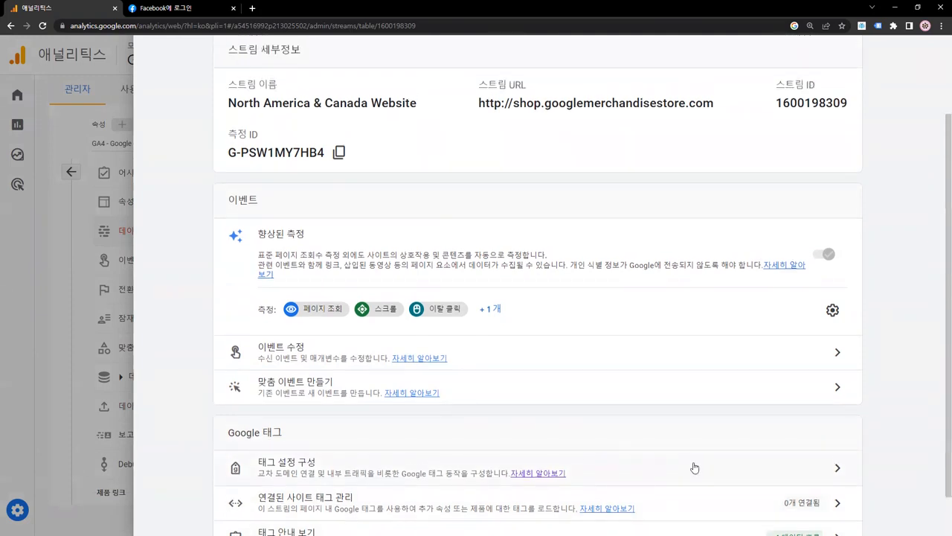
left_click(839, 467)
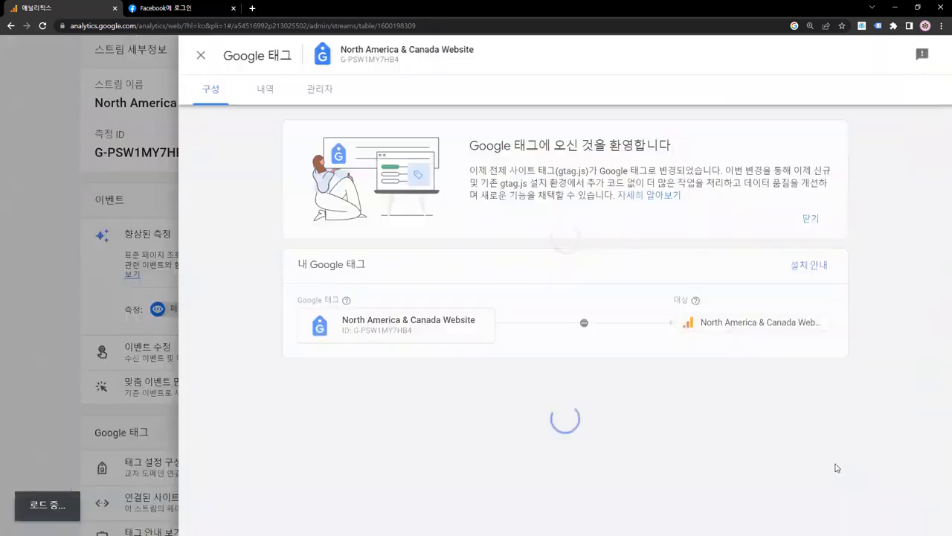
Look through the Google tag's history (내역) and admin (관리자) sections, and open its Google 태그 관리 details.
left_click(273, 90)
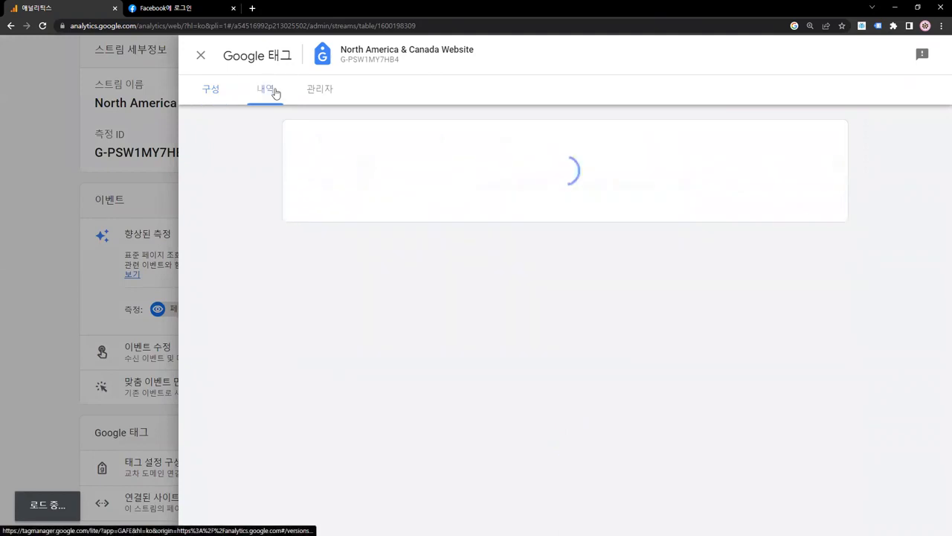
left_click(339, 95)
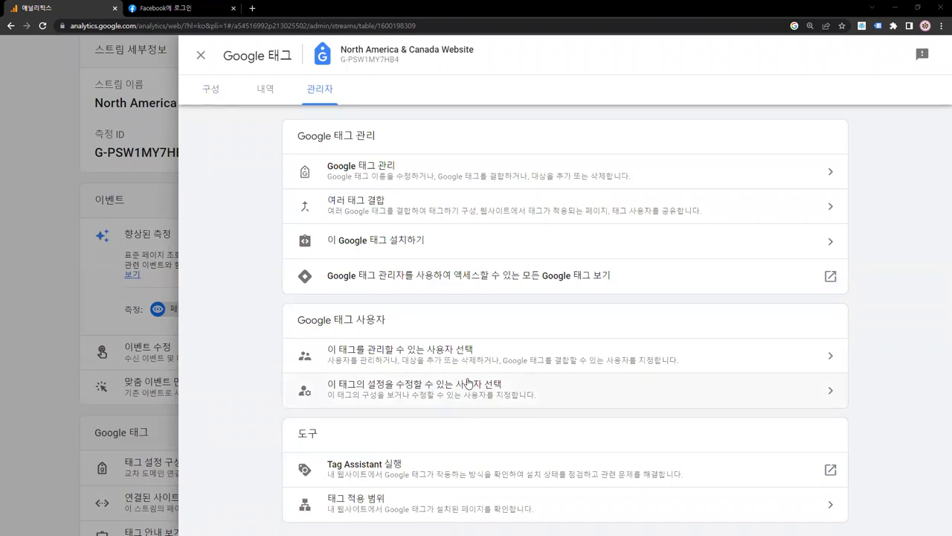
left_click(437, 177)
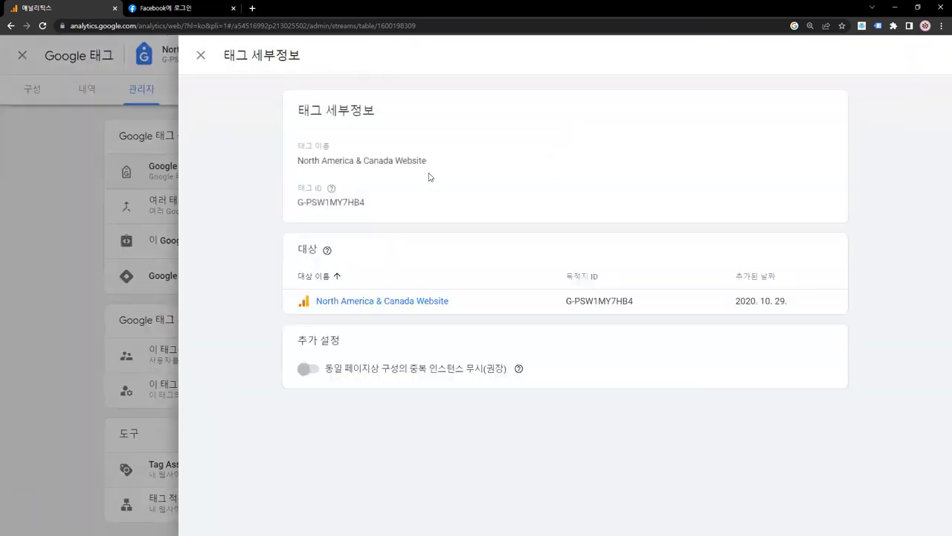
Close the Google tag details, view the tag installation guide (태그 안내 보기), and return to the stream details.
left_click(201, 56)
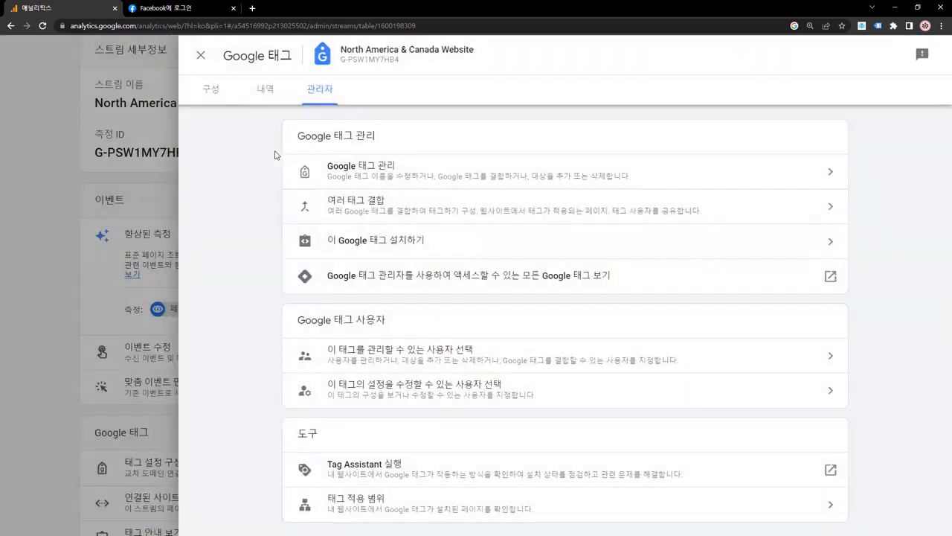
left_click(201, 56)
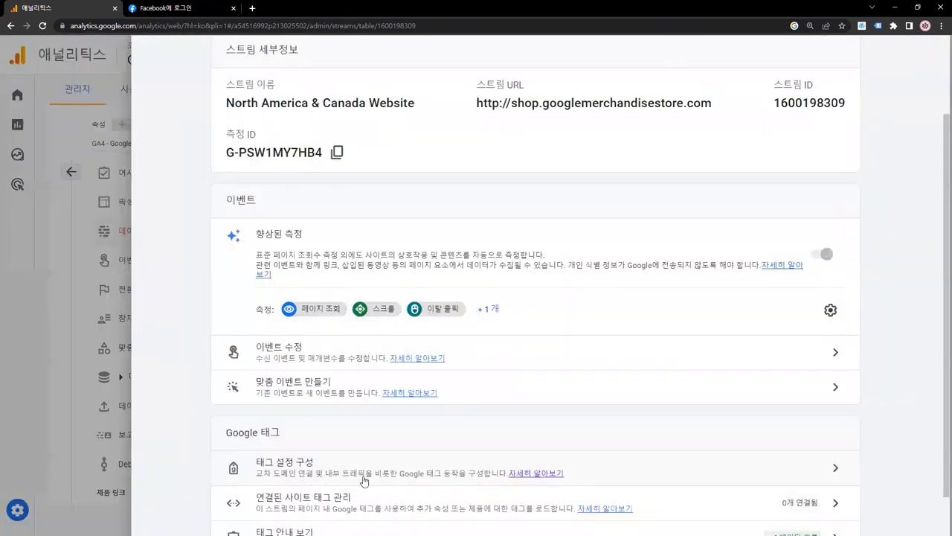
scroll(363, 479, "down", 1)
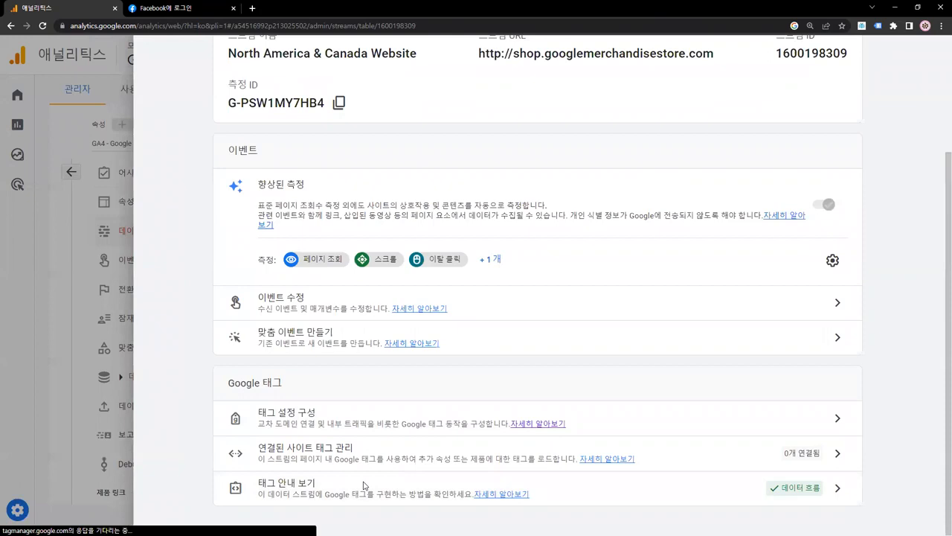
left_click(363, 485)
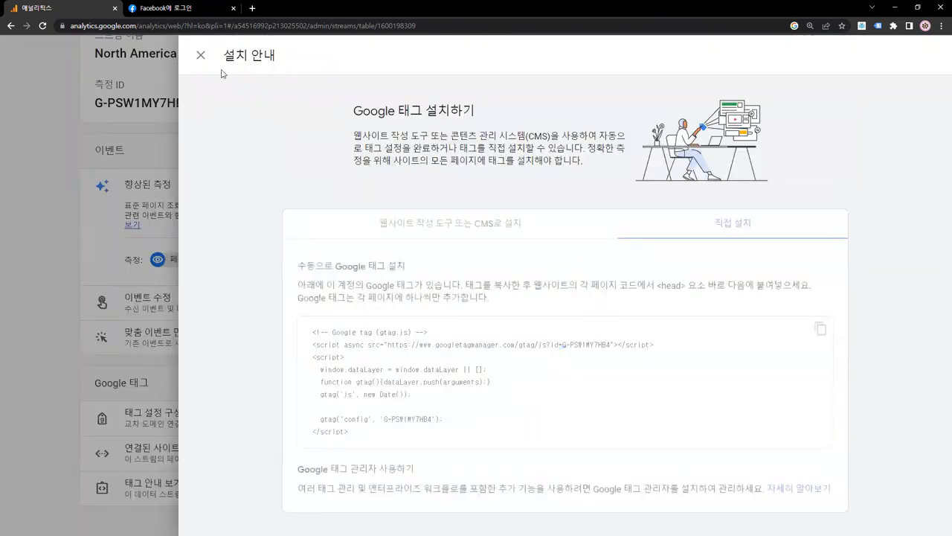
left_click(201, 55)
scroll(455, 327, "up", 2)
scroll(456, 328, "down", 2)
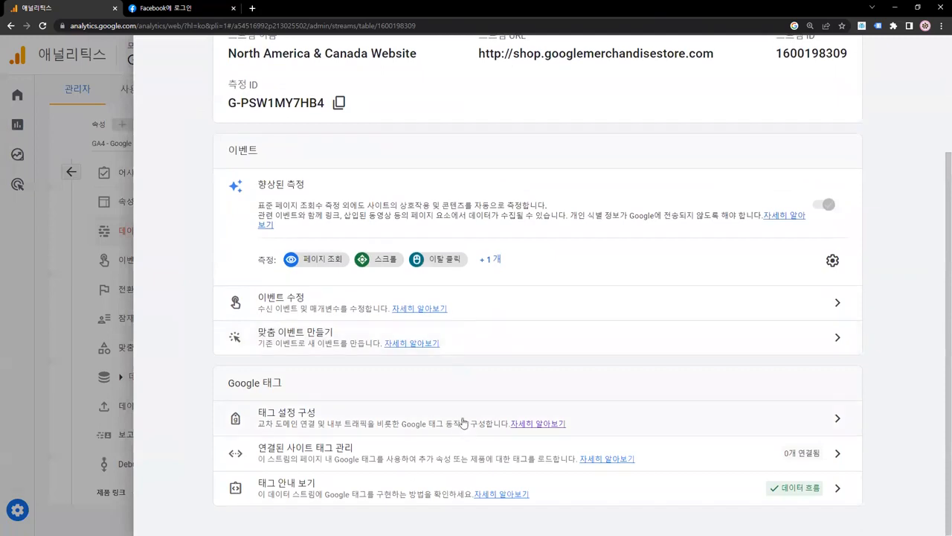
Open 태그 설정 구성, expand the Google tag's full settings list for review, and return to the stream details.
left_click(845, 416)
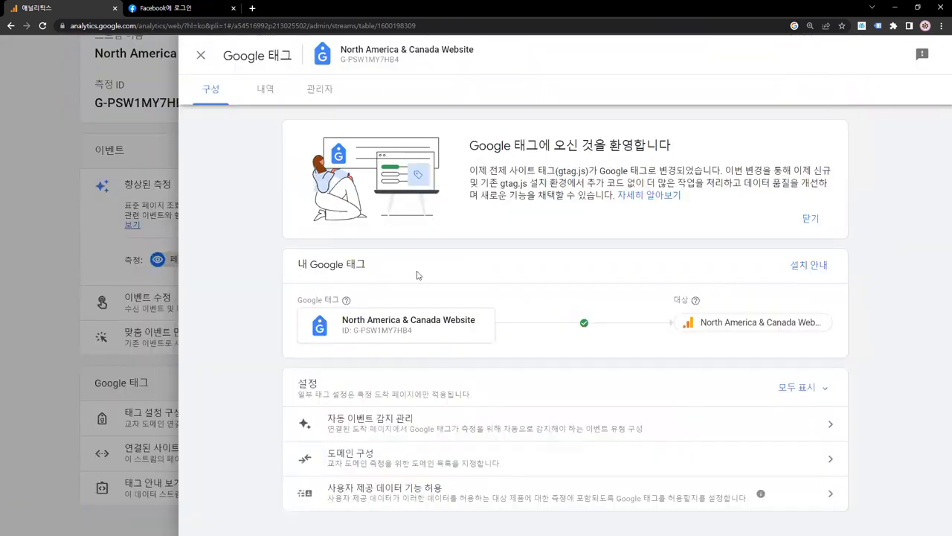
left_click(818, 392)
scroll(875, 383, "down", 3)
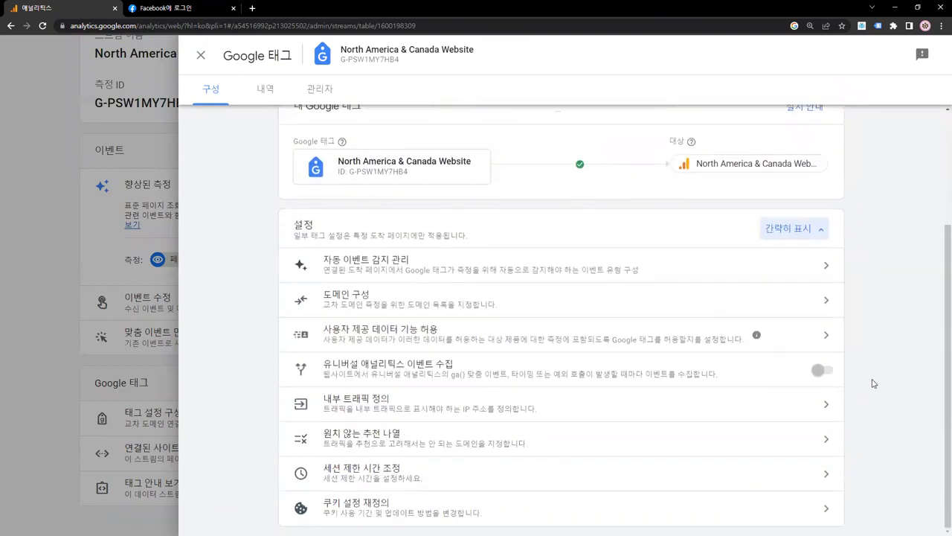
scroll(553, 330, "up", 3)
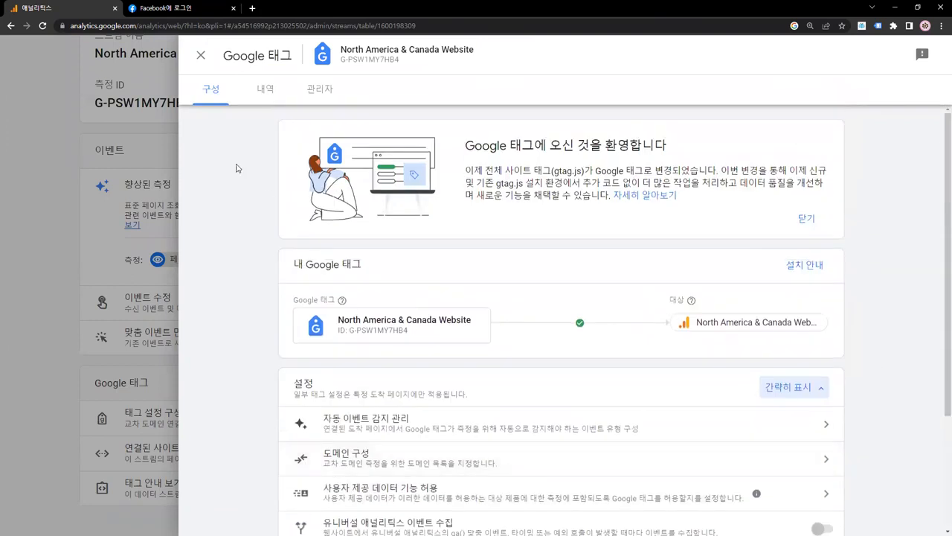
left_click(203, 55)
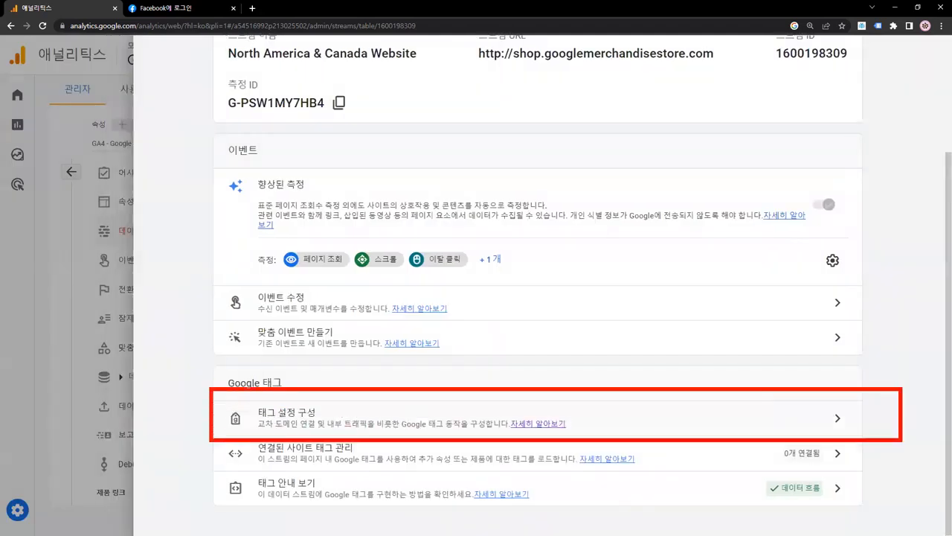
Reopen 태그 설정 구성 from the stream details and expand the settings list down to 세션 제한 시간 조정.
left_click(836, 418)
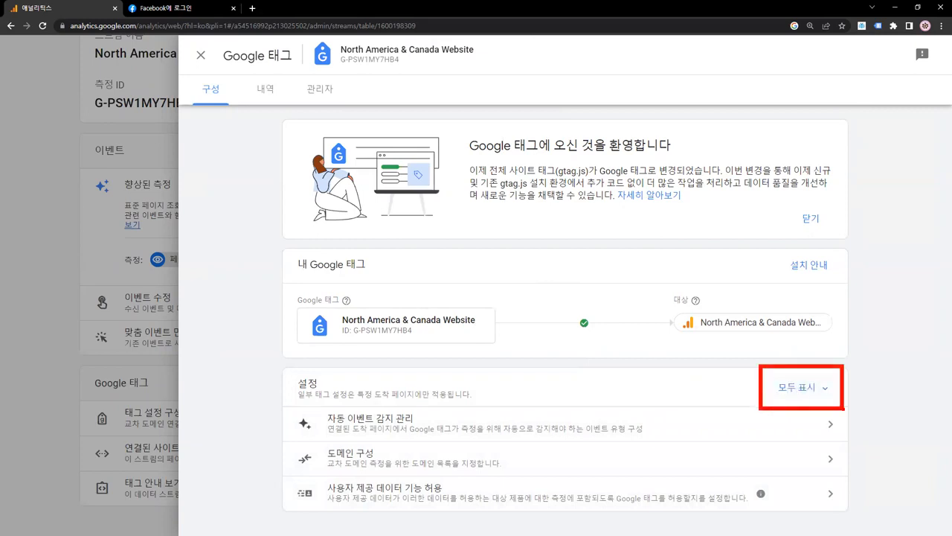
key("Escape")
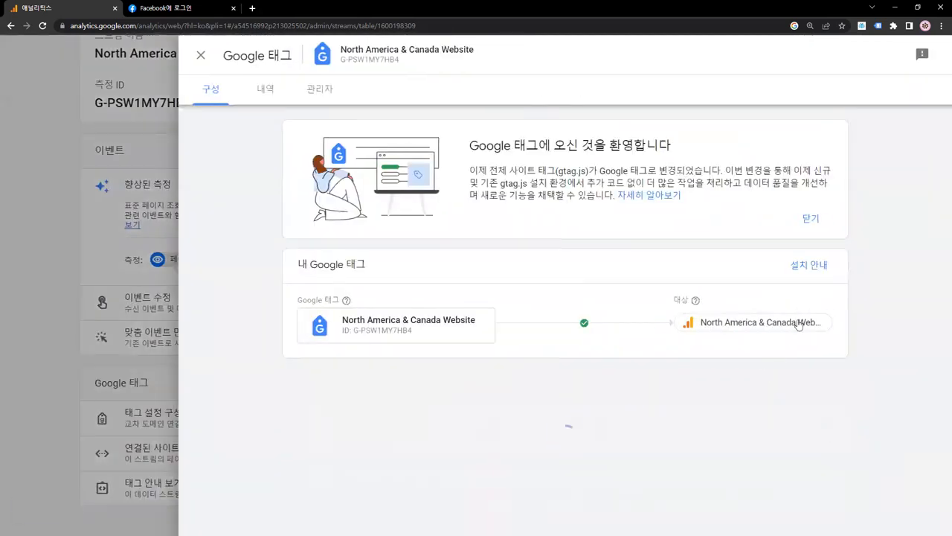
left_click(812, 393)
scroll(846, 372, "down", 2)
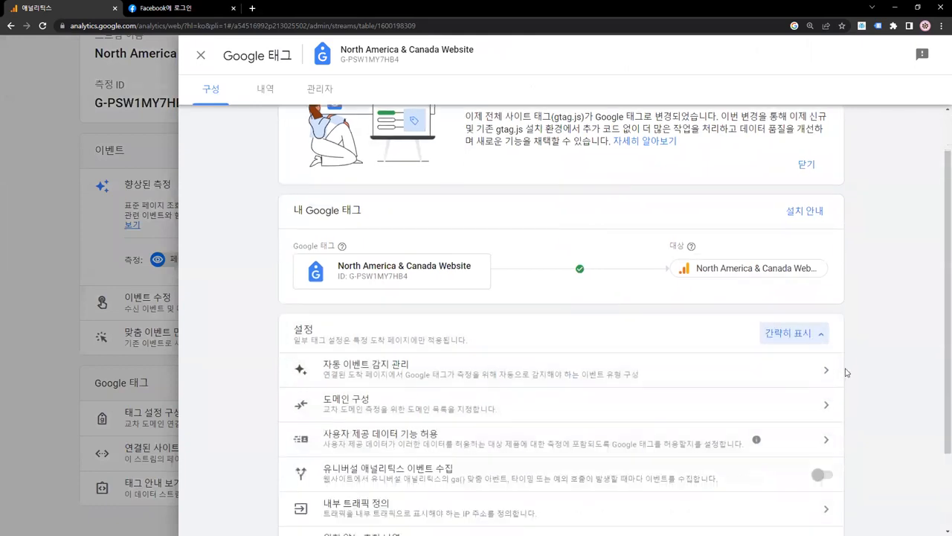
scroll(774, 426, "up", 1)
scroll(715, 424, "down", 2)
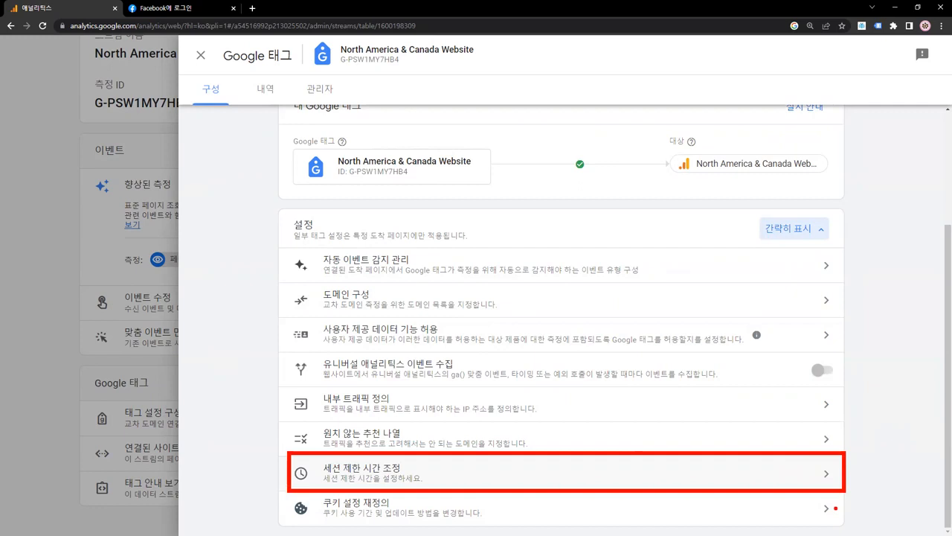
Outline the 간략히 표시 toggle and mark the 세션 제한 시간 조정 entry, then clear the annotations and return to the stream details.
left_click_drag(738, 203, 843, 247)
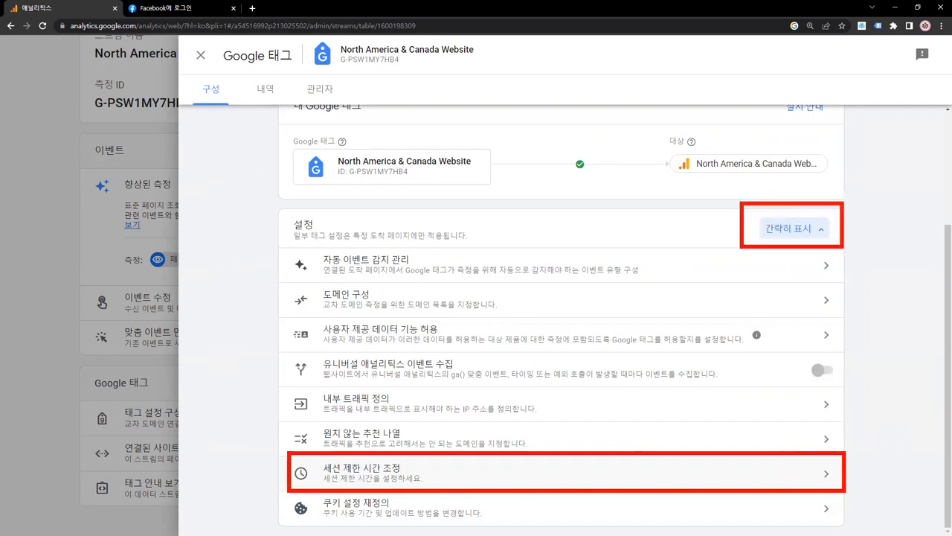
mouse_move(262, 442)
left_mouse_down()
mouse_move(285, 470)
mouse_move(316, 439)
left_mouse_up()
key("Escape")
key("Escape")
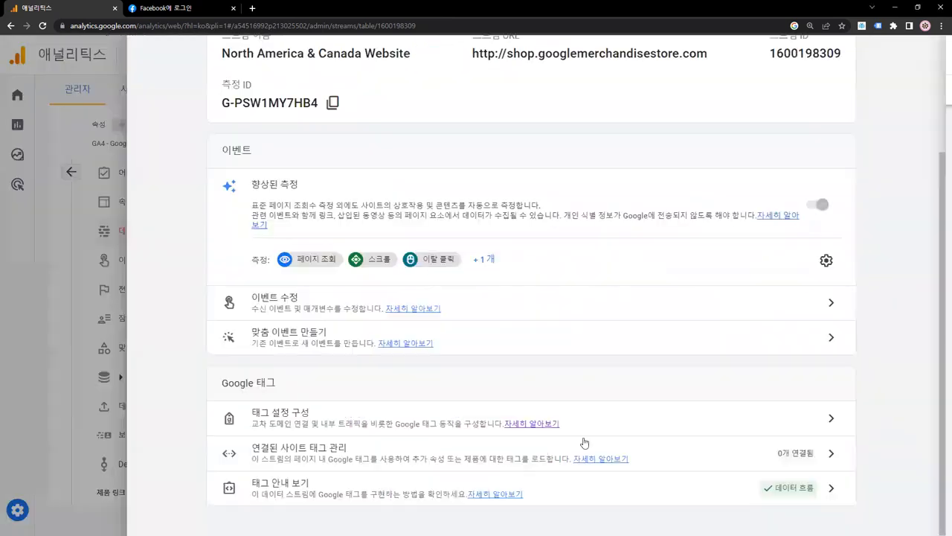
Open 세션 제한 시간 조정 from the expanded Google tag settings of the North America & Canada Website stream.
left_click(639, 425)
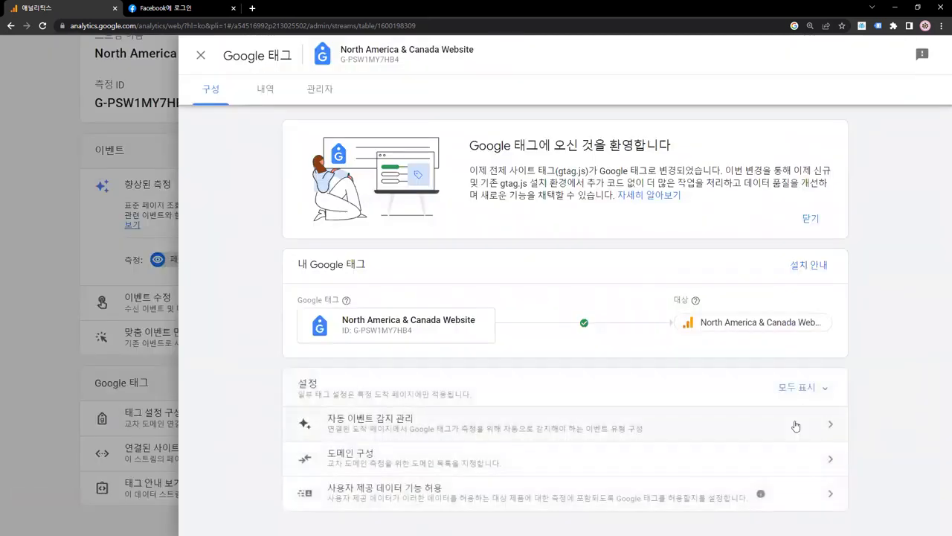
left_click(816, 389)
scroll(789, 406, "down", 2)
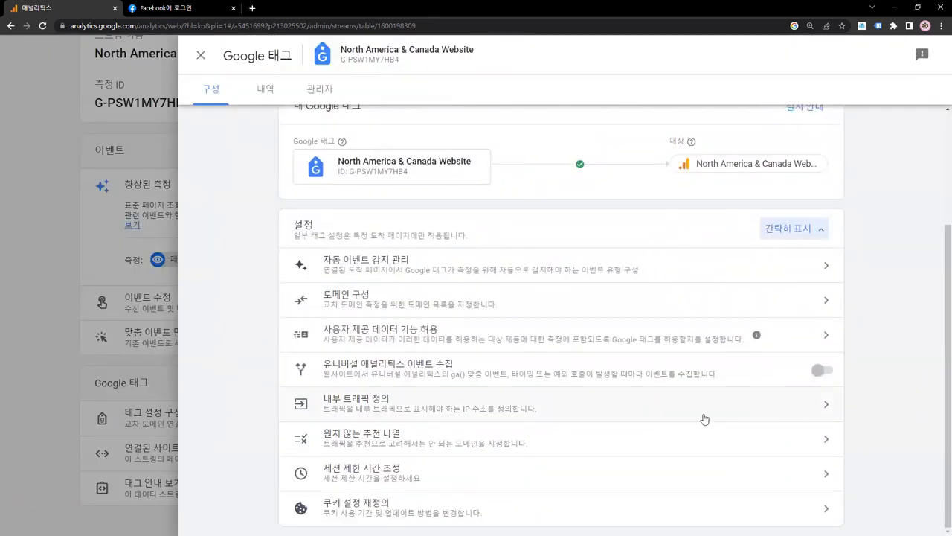
left_click(664, 470)
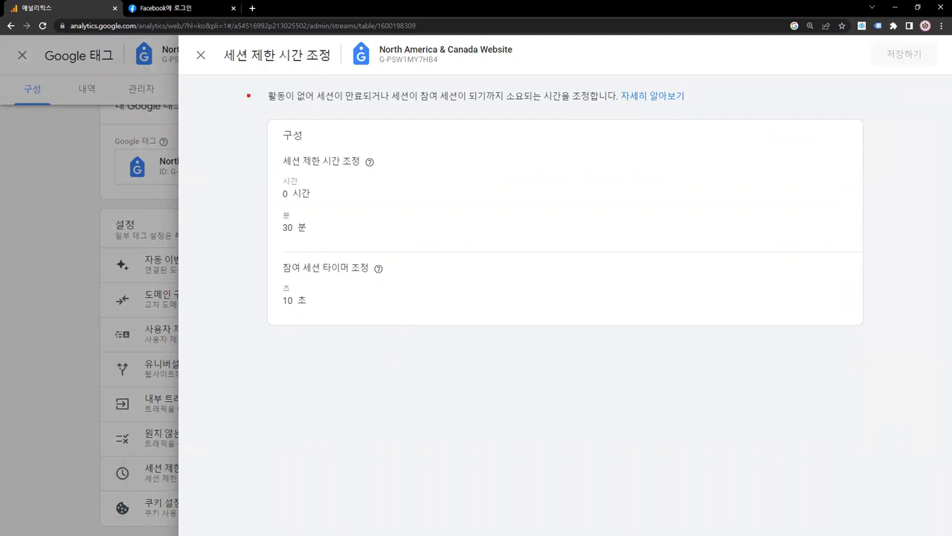
Box the session timeout and 참여 세션 타이머 조정 sections, tick the timeout box, then clear the marks and close the page.
mouse_move(256, 109)
left_mouse_down()
mouse_move(315, 213)
mouse_move(403, 236)
left_mouse_up()
mouse_move(256, 245)
left_mouse_down()
mouse_move(306, 252)
mouse_move(415, 320)
left_mouse_up()
mouse_move(244, 87)
left_mouse_down()
mouse_move(272, 116)
mouse_move(301, 90)
left_mouse_up()
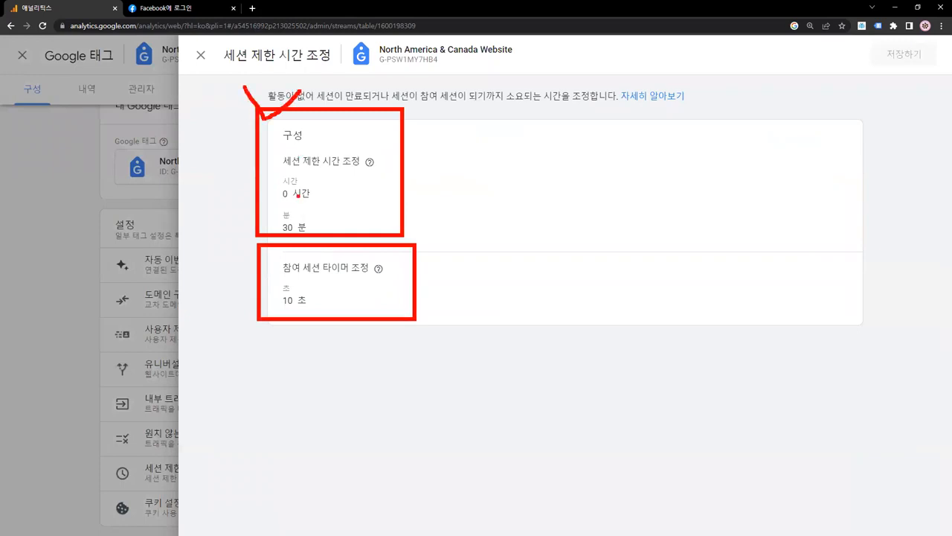
key("Escape")
left_click(201, 55)
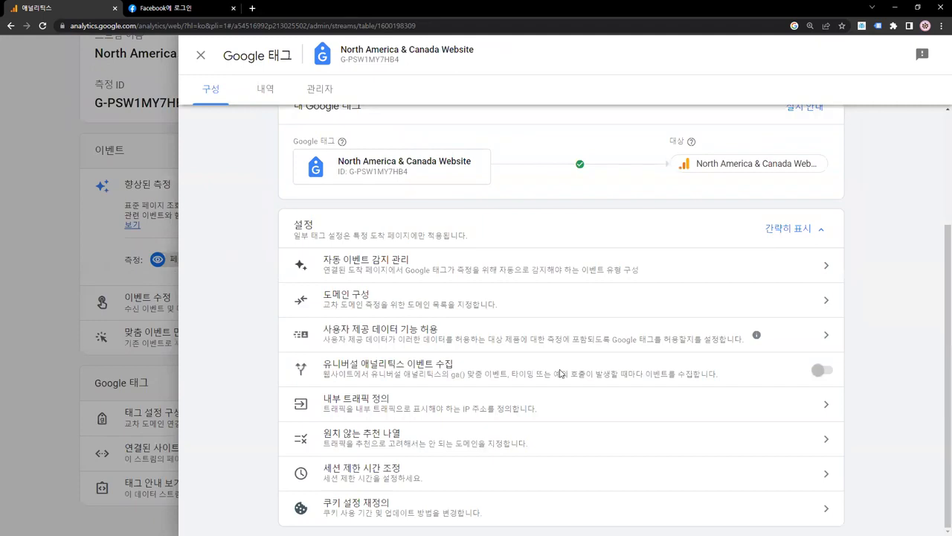
Reopen 세션 제한 시간 조정 and outline the session timeout's hour and minute values in a red box.
left_click(528, 473)
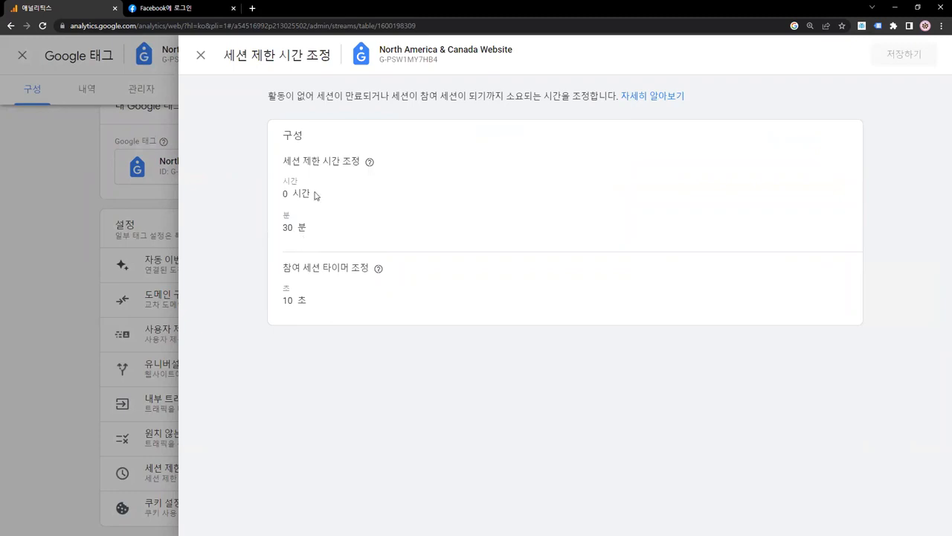
left_click_drag(314, 203, 309, 248)
left_click(309, 248)
mouse_move(267, 118)
left_mouse_down()
mouse_move(369, 201)
mouse_move(389, 244)
left_mouse_up()
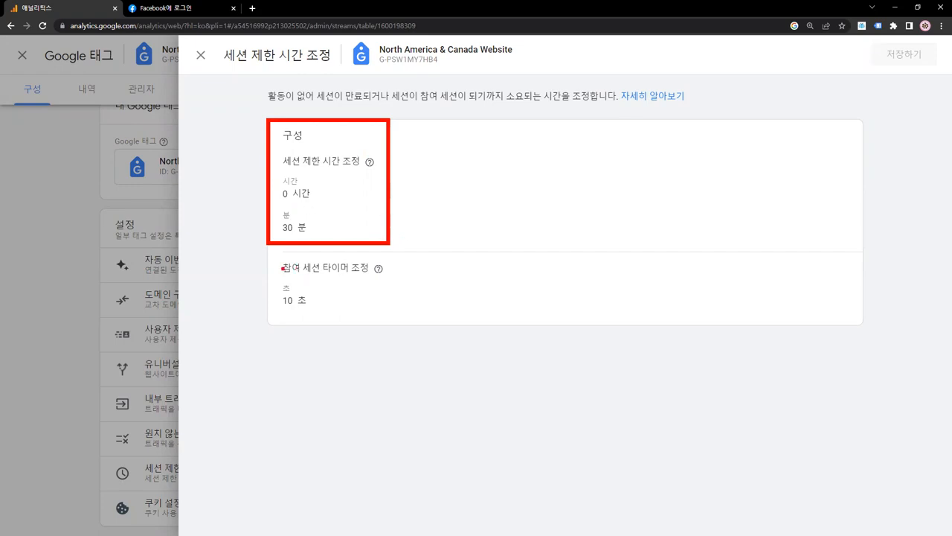
Mark 참여 세션 with its seconds value and circle 세션 in the timeout label, then clear the annotations and close the page.
left_click_drag(274, 250, 326, 279)
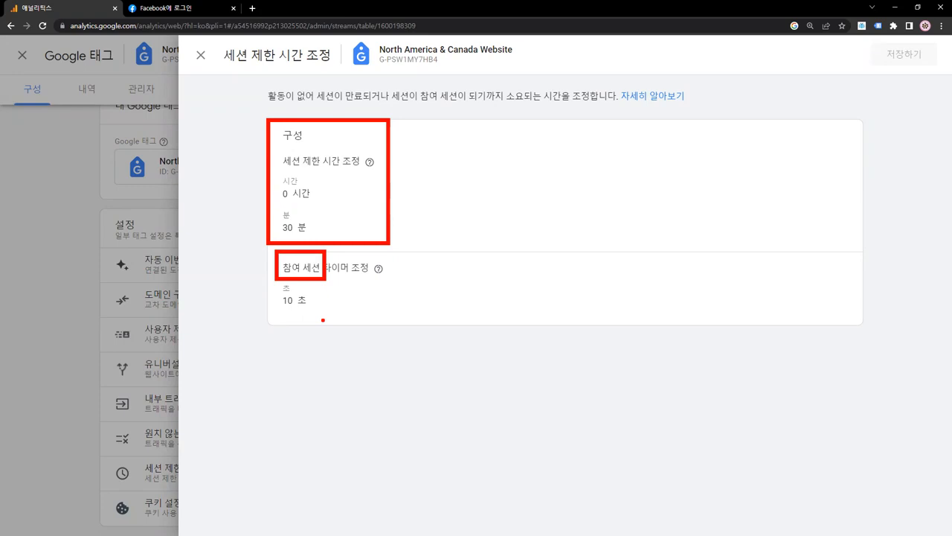
mouse_move(252, 291)
left_mouse_down()
mouse_move(262, 304)
mouse_move(283, 285)
left_mouse_up()
mouse_move(307, 171)
left_mouse_down()
mouse_move(273, 172)
mouse_move(304, 158)
mouse_move(297, 171)
left_mouse_up()
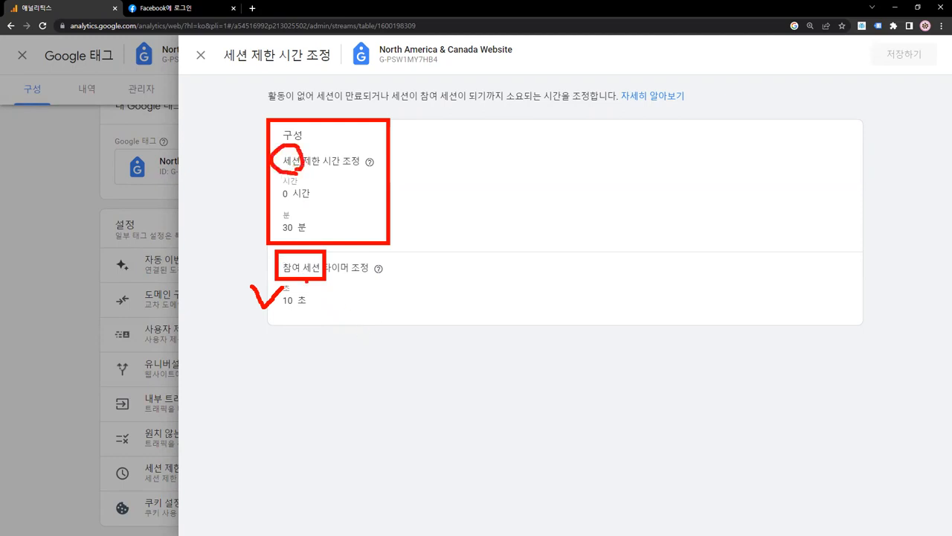
left_click_drag(253, 248, 285, 254)
key("Escape")
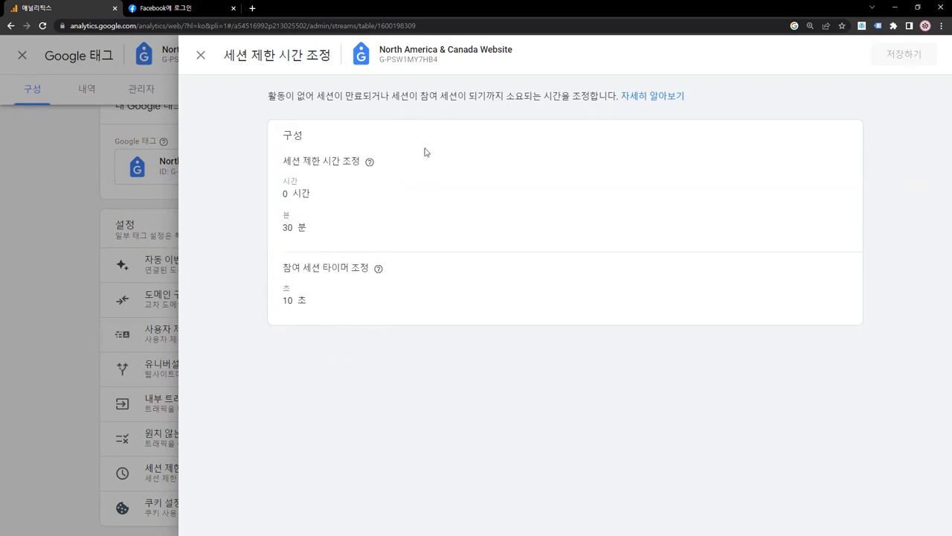
key("Escape")
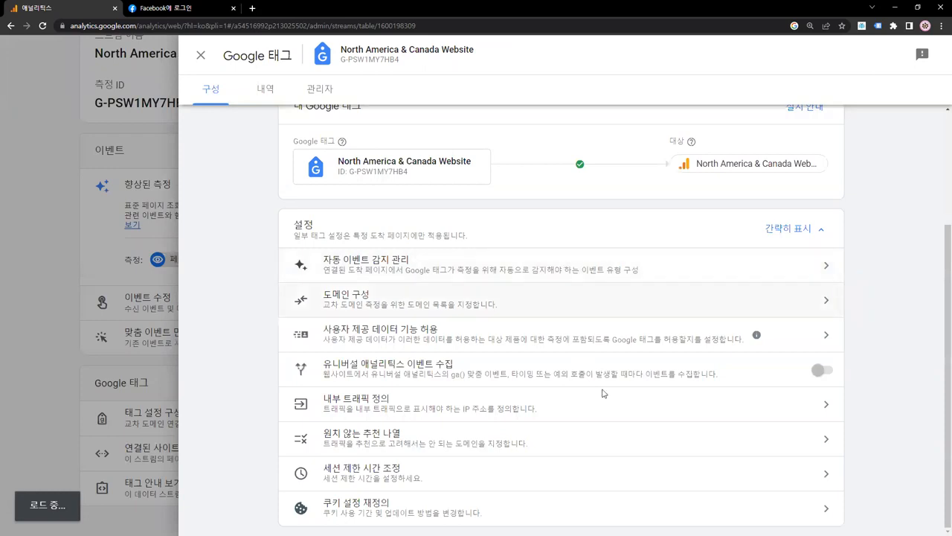